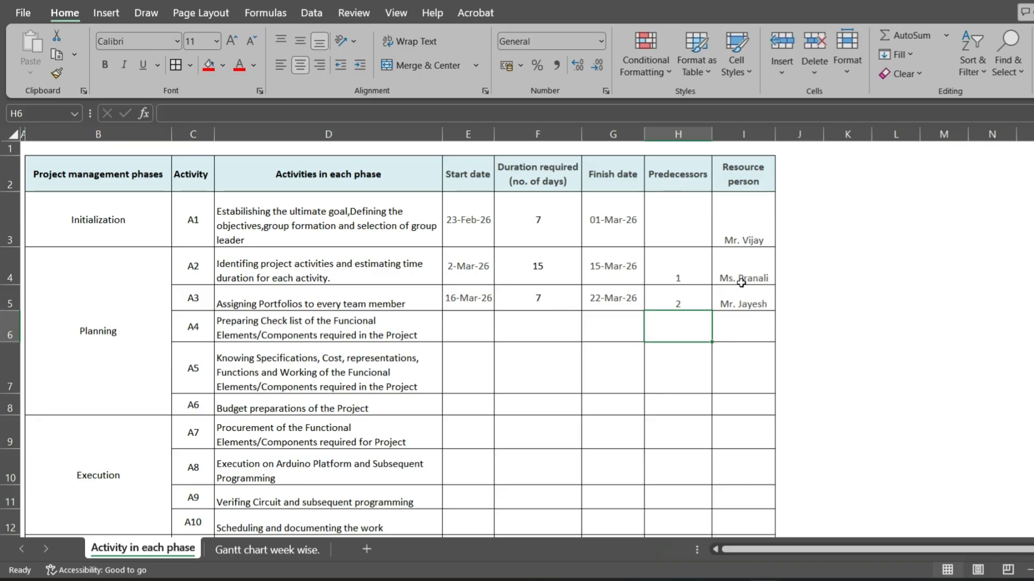
{"action": "left_click", "coordinate": [260, 554]}
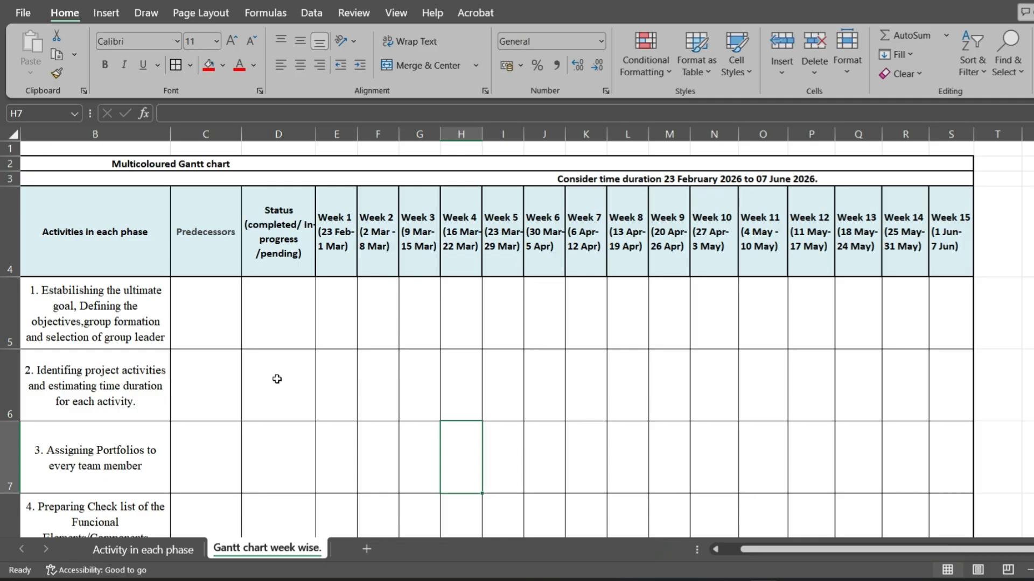
{"action": "left_click", "coordinate": [160, 552]}
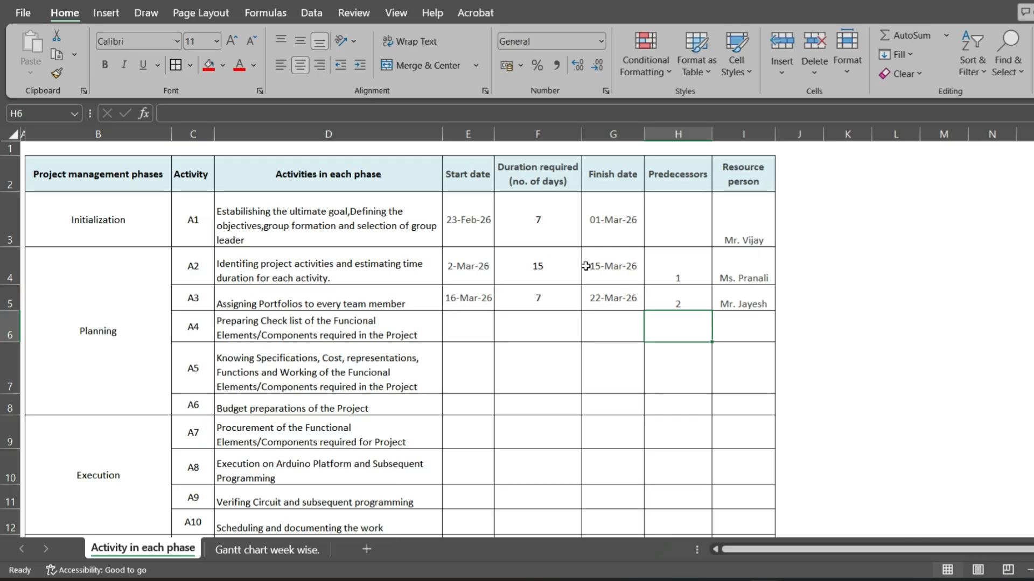
{"action": "left_click", "coordinate": [763, 276]}
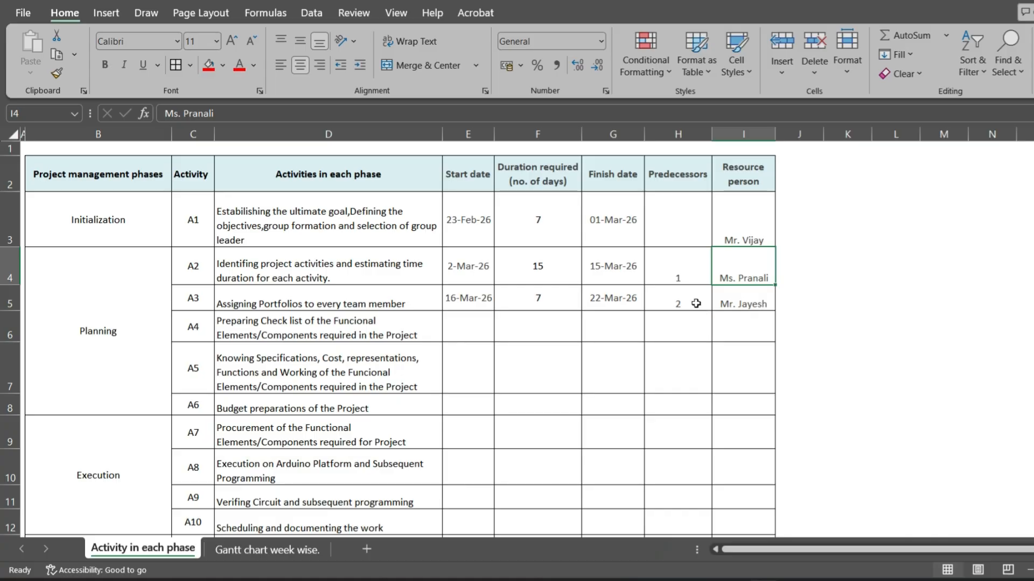
- Enter 14 as the predecessor of activity A15, Submission of Project report
{"action": "scroll", "coordinate": [715, 378], "scroll_direction": "down", "scroll_amount": 1}
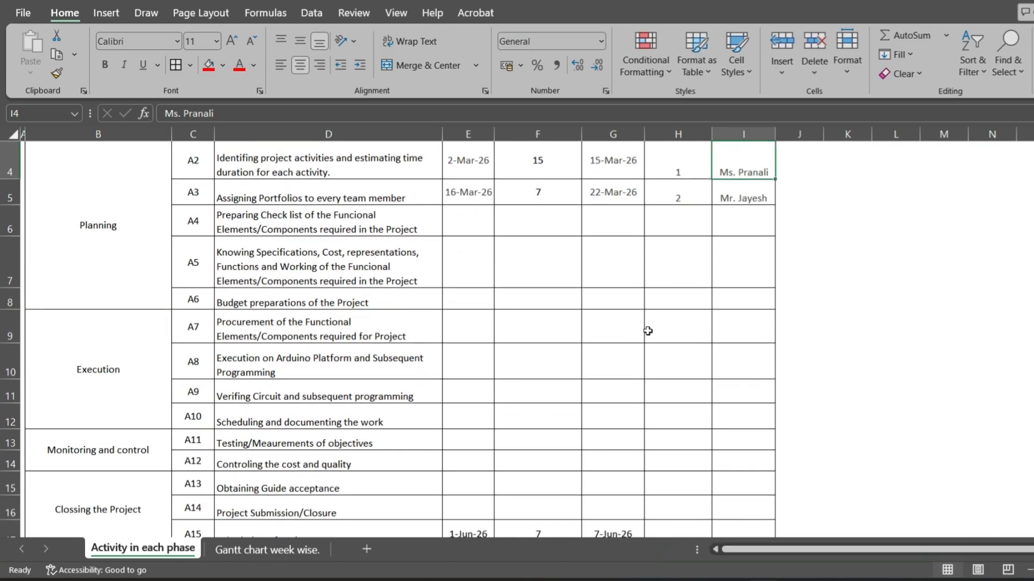
{"action": "scroll", "coordinate": [644, 332], "scroll_direction": "down", "scroll_amount": 1}
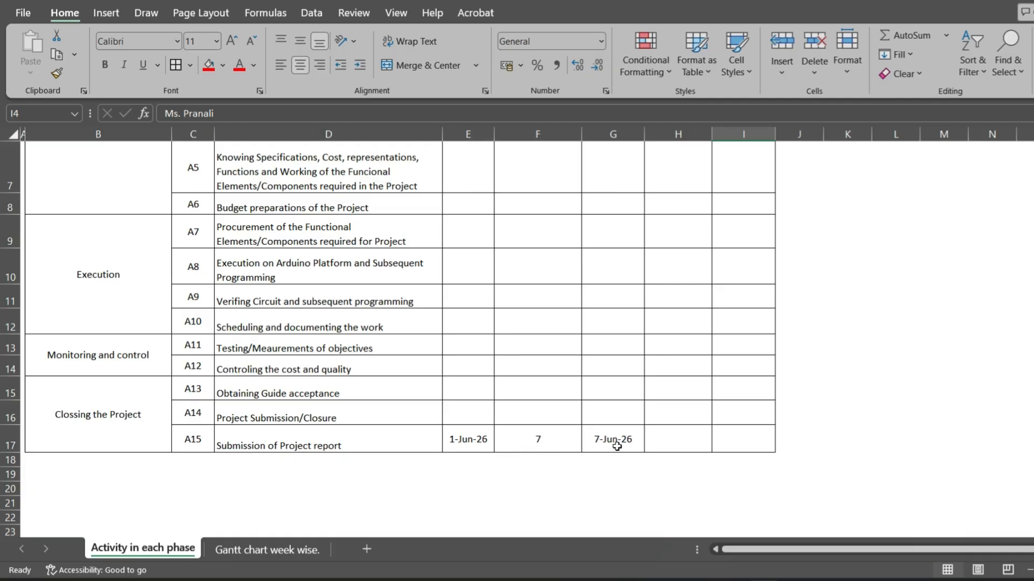
{"action": "left_click", "coordinate": [676, 439]}
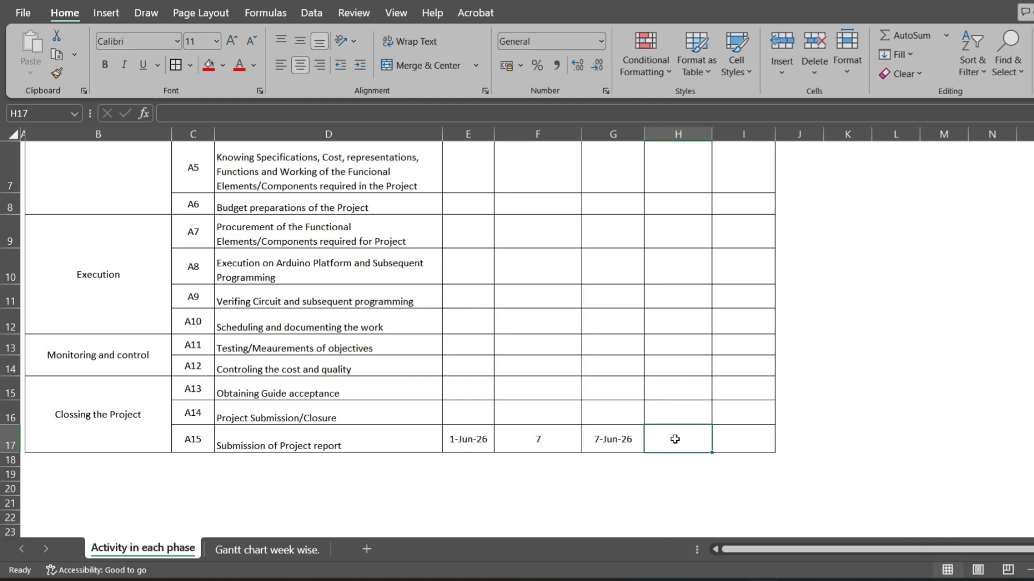
{"action": "type", "text": "14"}
{"action": "key", "text": "Tab"}
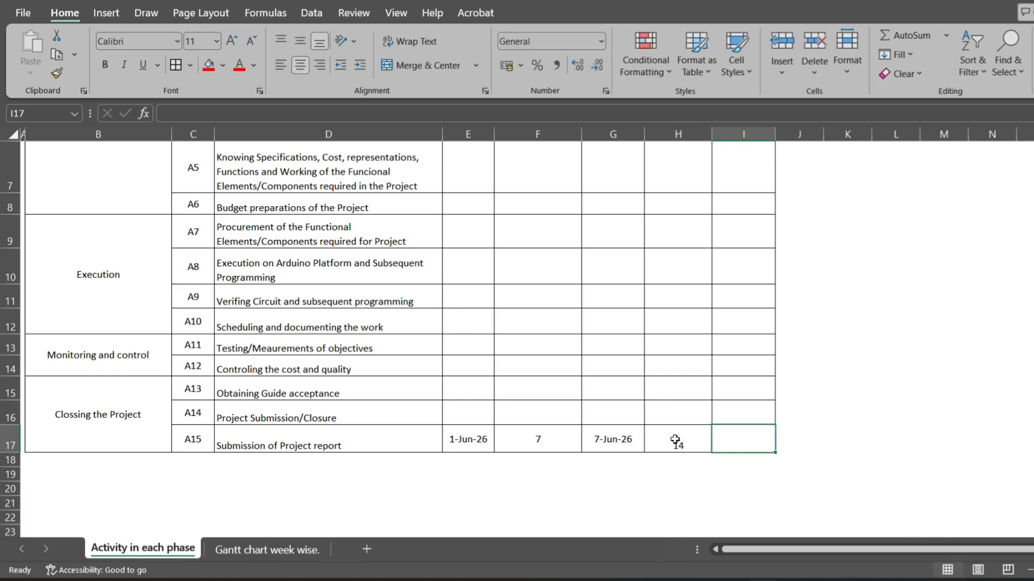
- Enter "All Team Members" as the resource person for activity A15 and autofit the Resource person column's width
{"action": "type", "text": "A"}
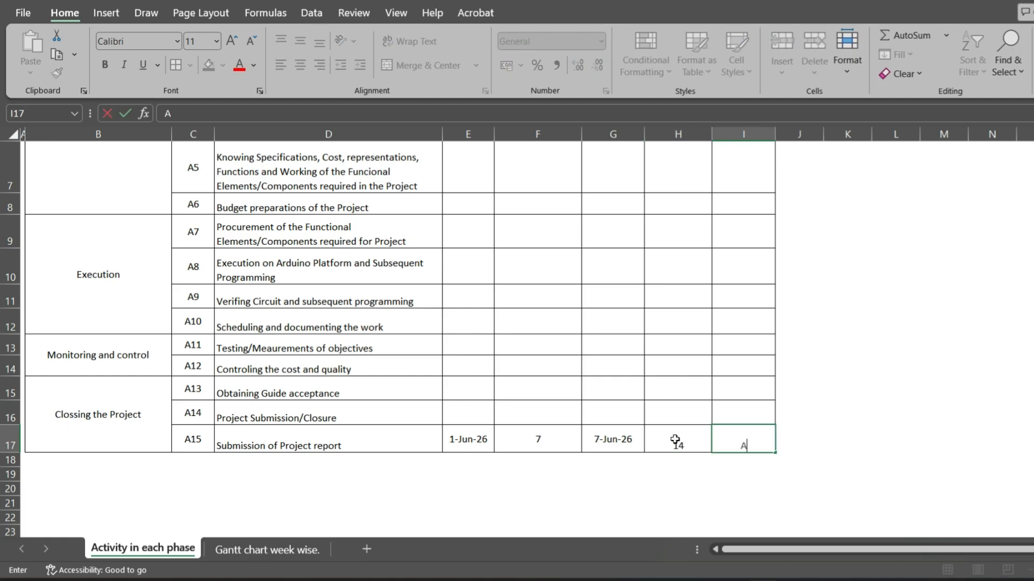
{"action": "type", "text": "ll Team Members"}
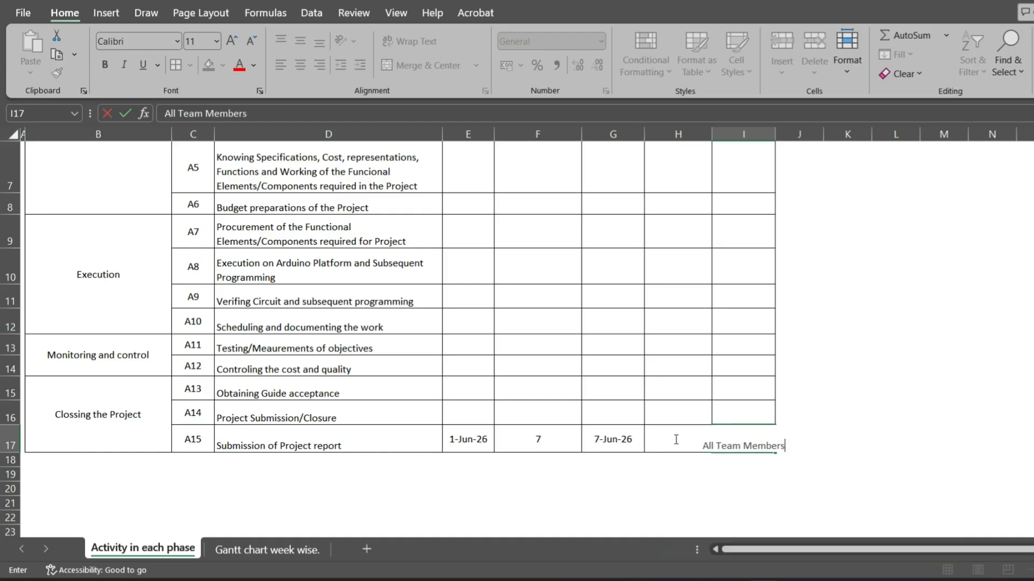
{"action": "key", "text": "ctrl+Return"}
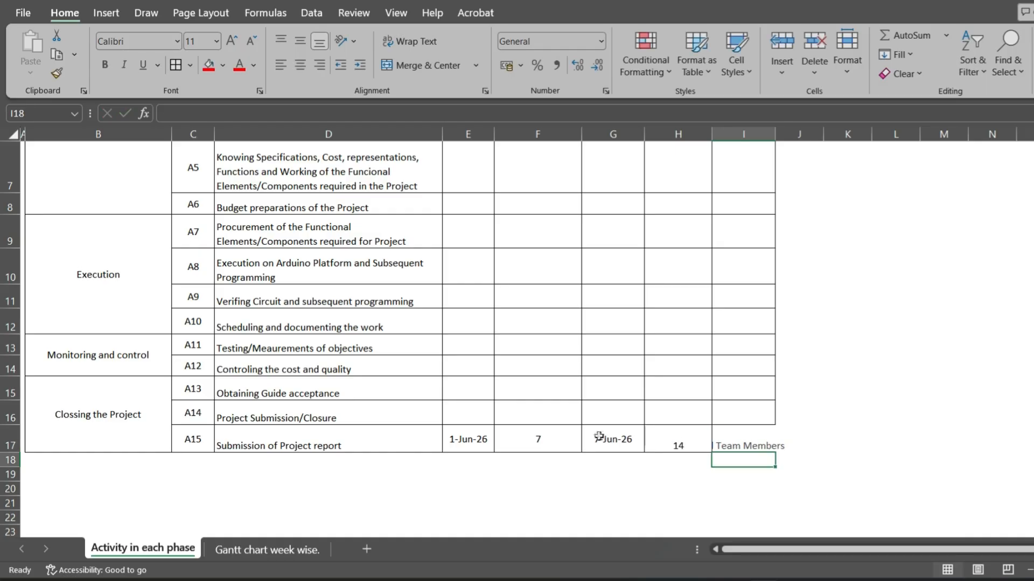
{"action": "double_click", "coordinate": [776, 138]}
{"action": "left_click", "coordinate": [854, 346]}
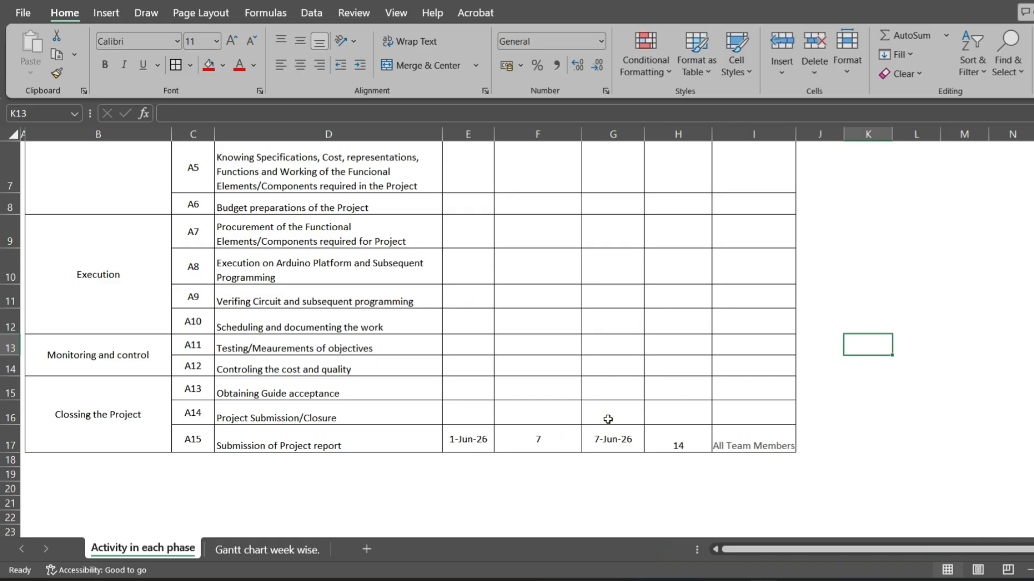
{"action": "scroll", "coordinate": [607, 419], "scroll_direction": "up", "scroll_amount": 2}
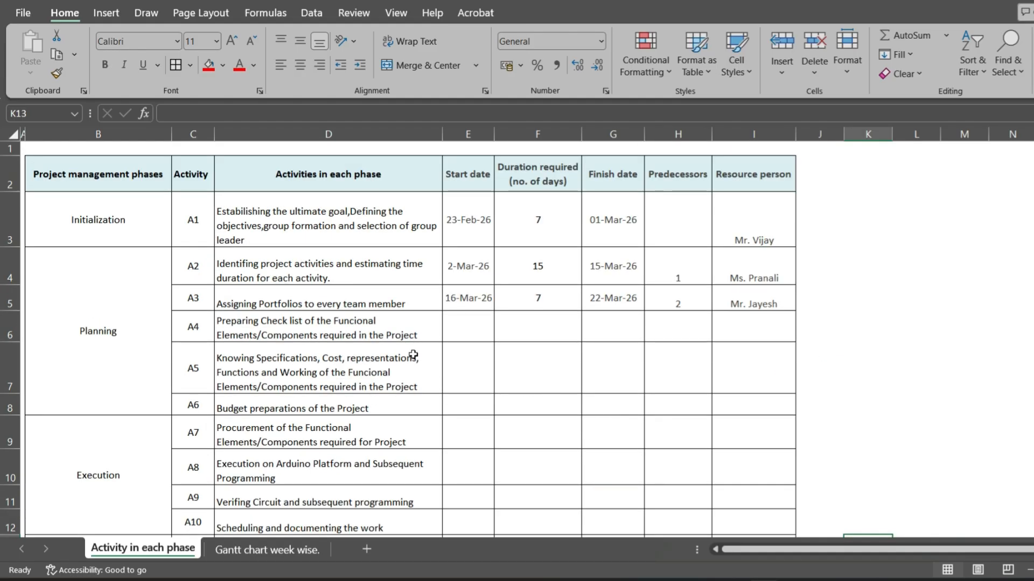
{"action": "left_click", "coordinate": [295, 551]}
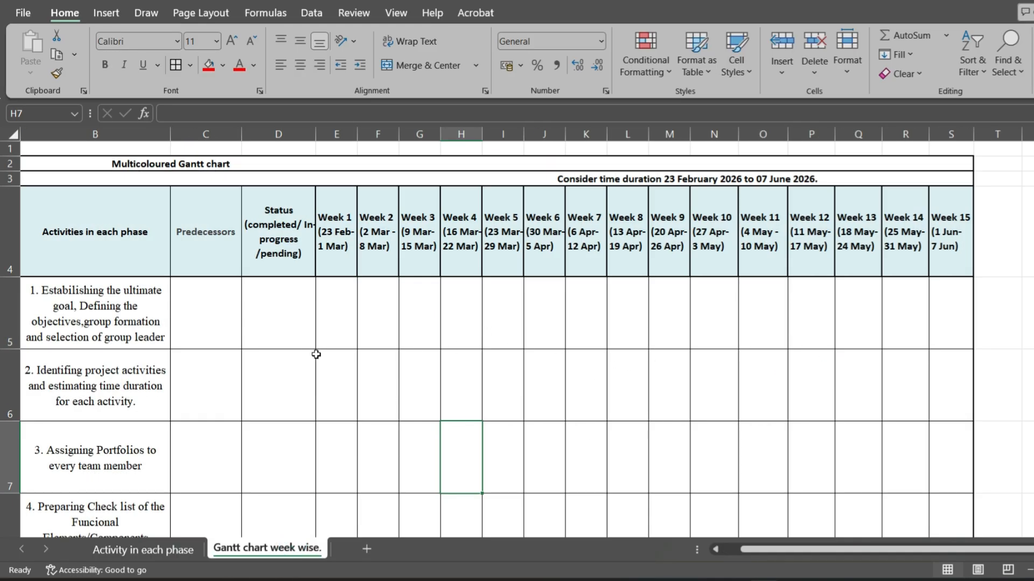
{"action": "left_click", "coordinate": [215, 327]}
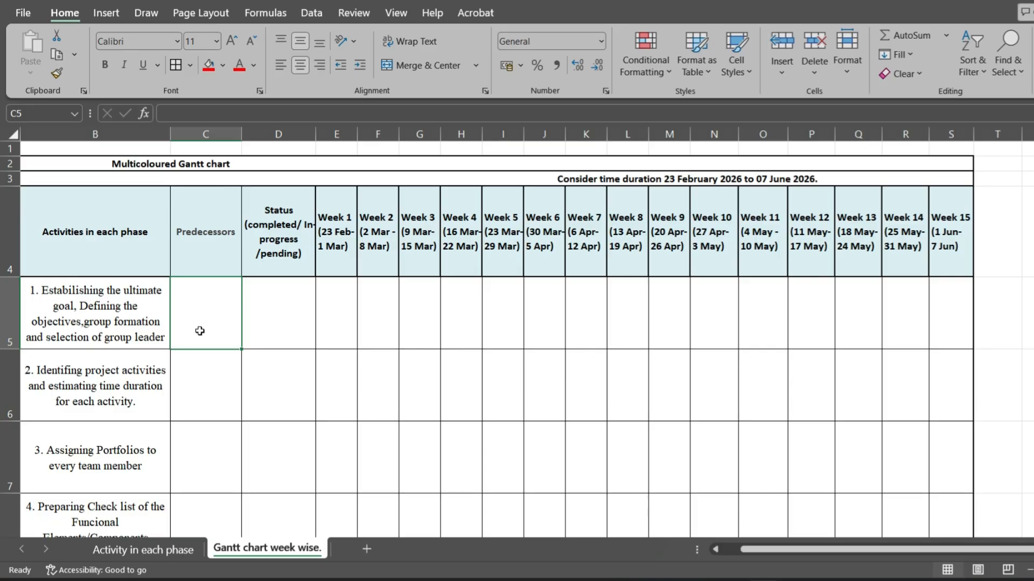
{"action": "left_click", "coordinate": [271, 305]}
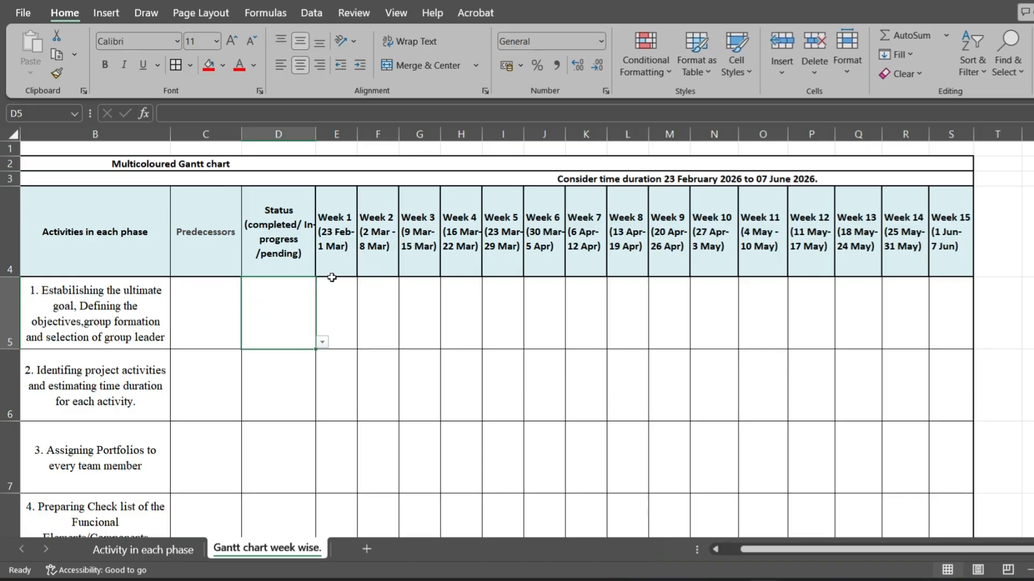
{"action": "left_click", "coordinate": [330, 322]}
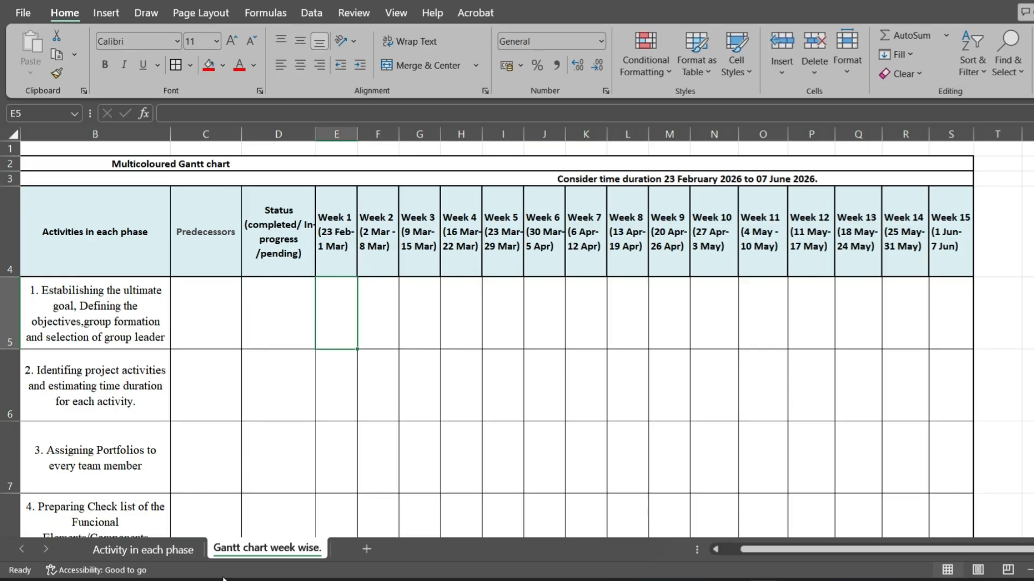
{"action": "left_click", "coordinate": [156, 549]}
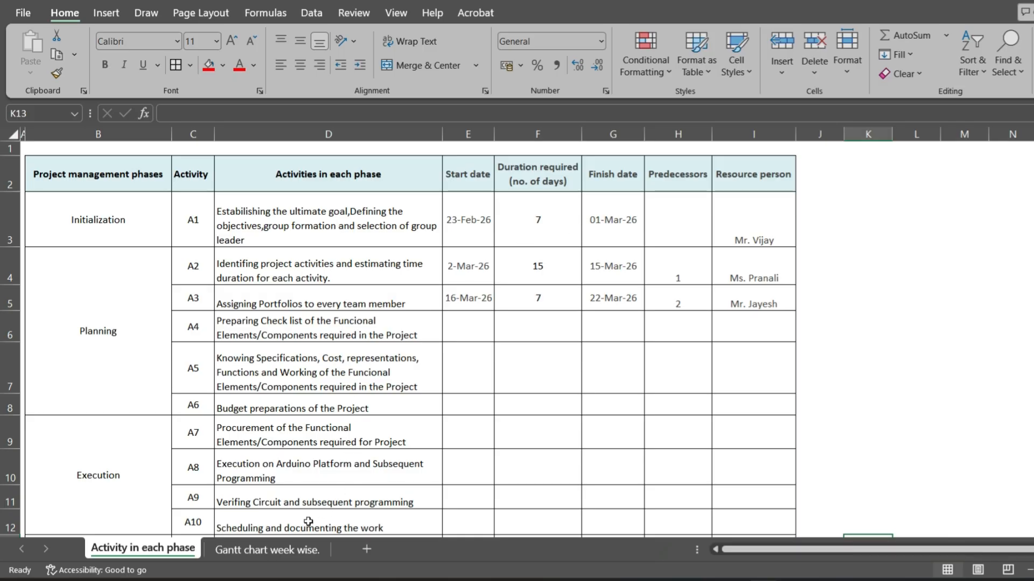
- On the Gantt chart week wise sheet, set the status of activity 1 to Completed
{"action": "left_click", "coordinate": [281, 548]}
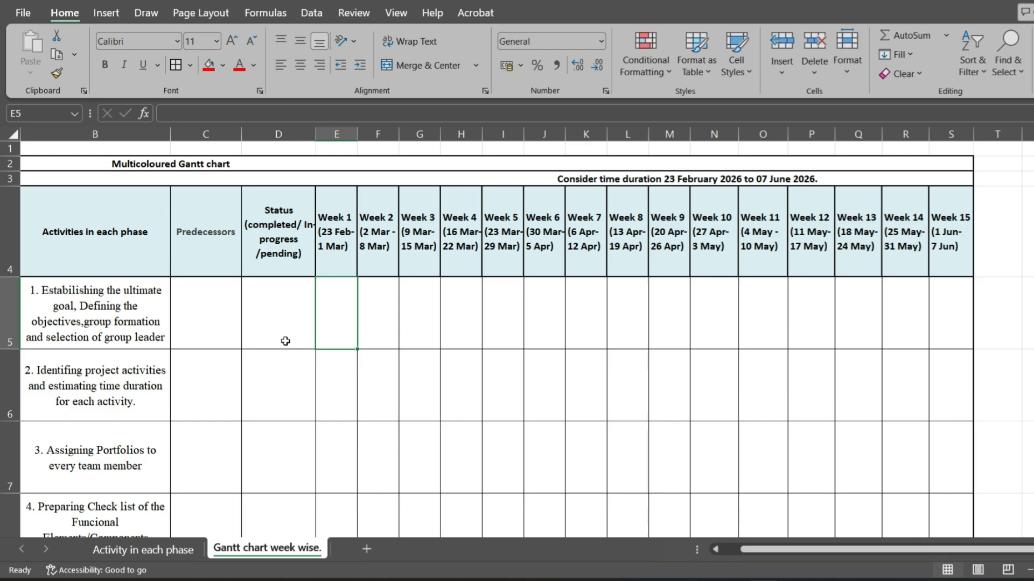
{"action": "left_click", "coordinate": [275, 323]}
{"action": "left_click", "coordinate": [322, 343]}
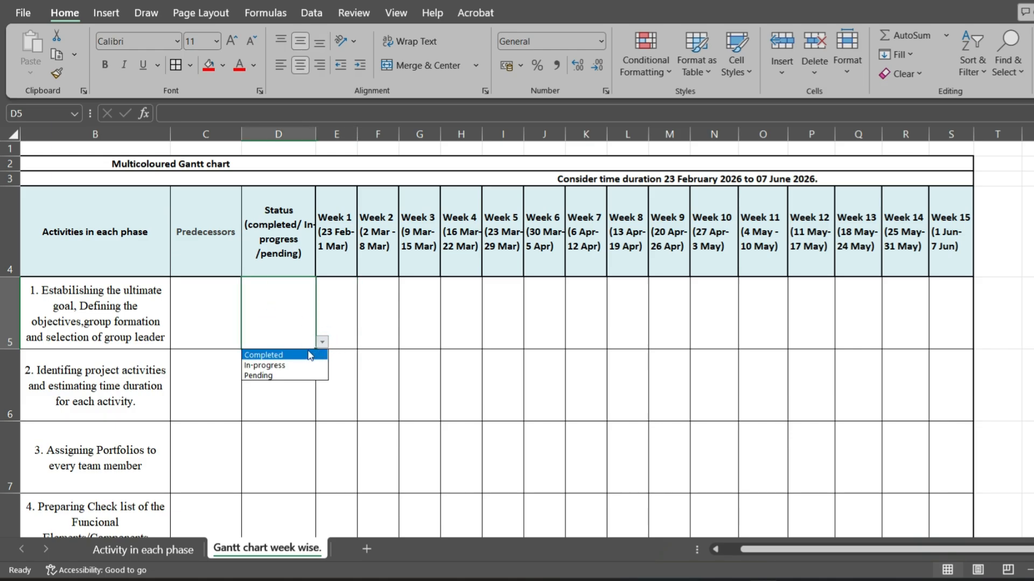
{"action": "left_click", "coordinate": [311, 355]}
- Fill the Week 1 cell of activity 1 with the legend's green for completed work
{"action": "left_click", "coordinate": [339, 308]}
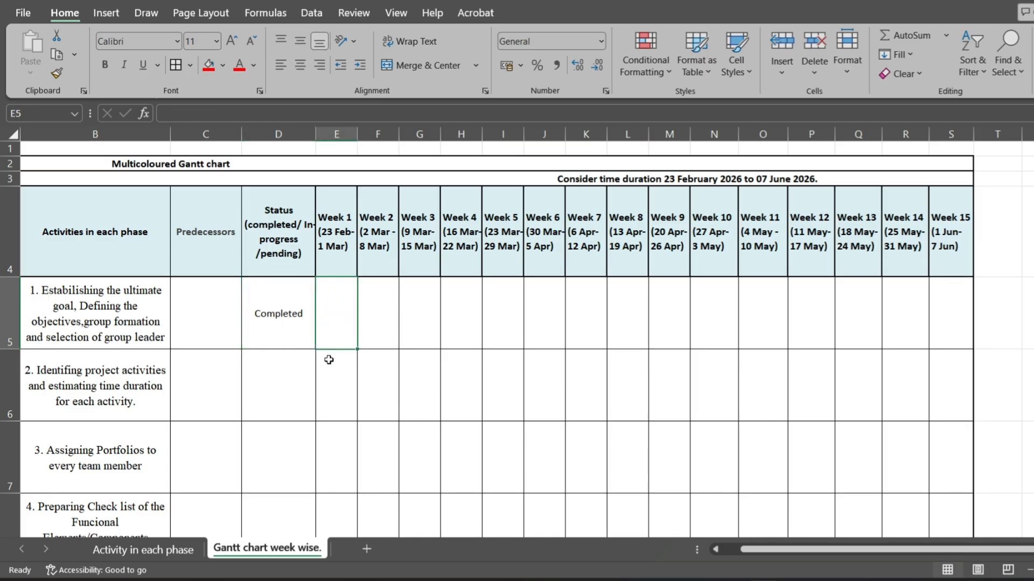
{"action": "scroll", "coordinate": [329, 360], "scroll_direction": "down", "scroll_amount": 5}
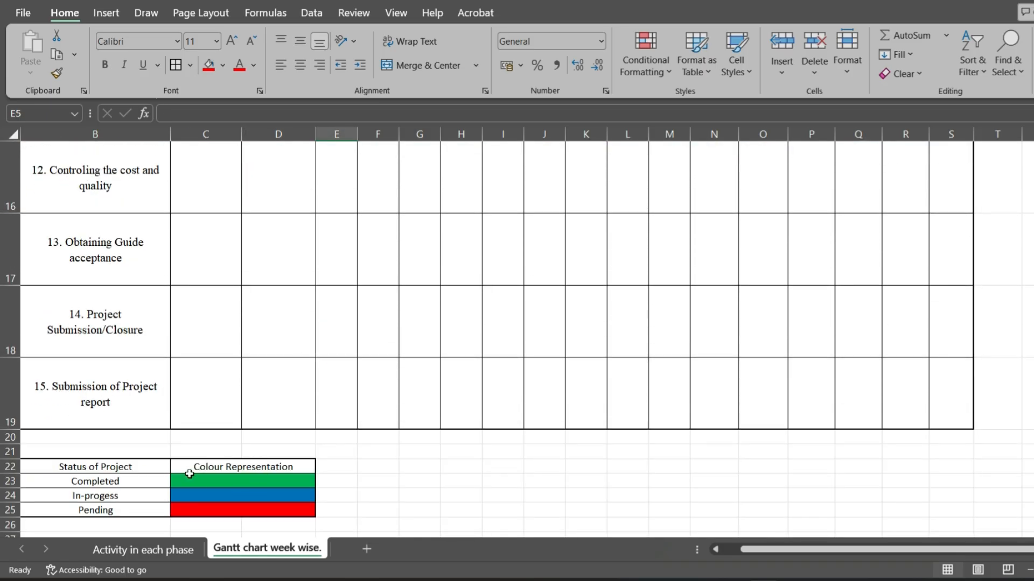
{"action": "scroll", "coordinate": [434, 294], "scroll_direction": "up", "scroll_amount": 5}
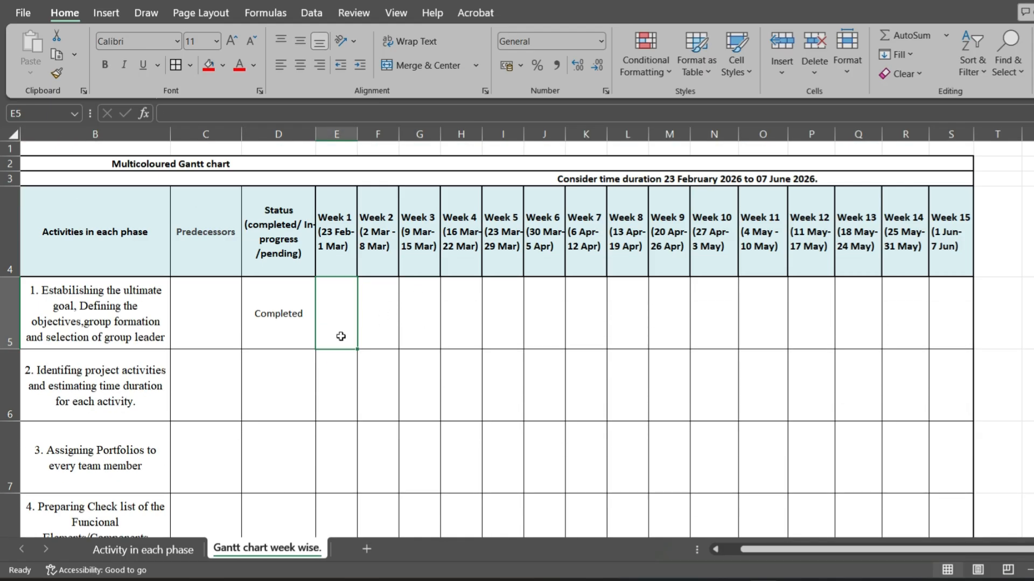
{"action": "left_click", "coordinate": [223, 66]}
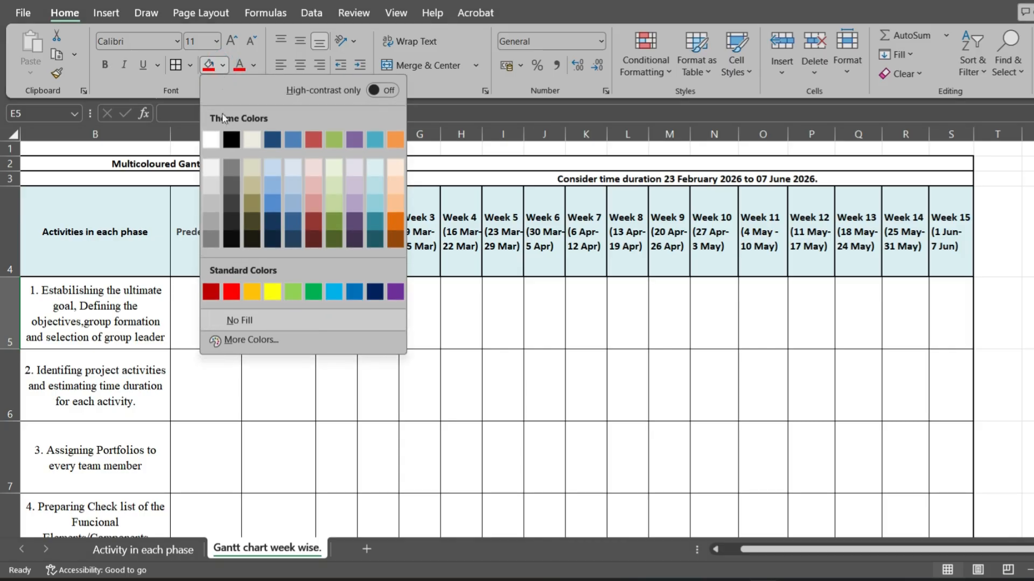
{"action": "left_click", "coordinate": [313, 292]}
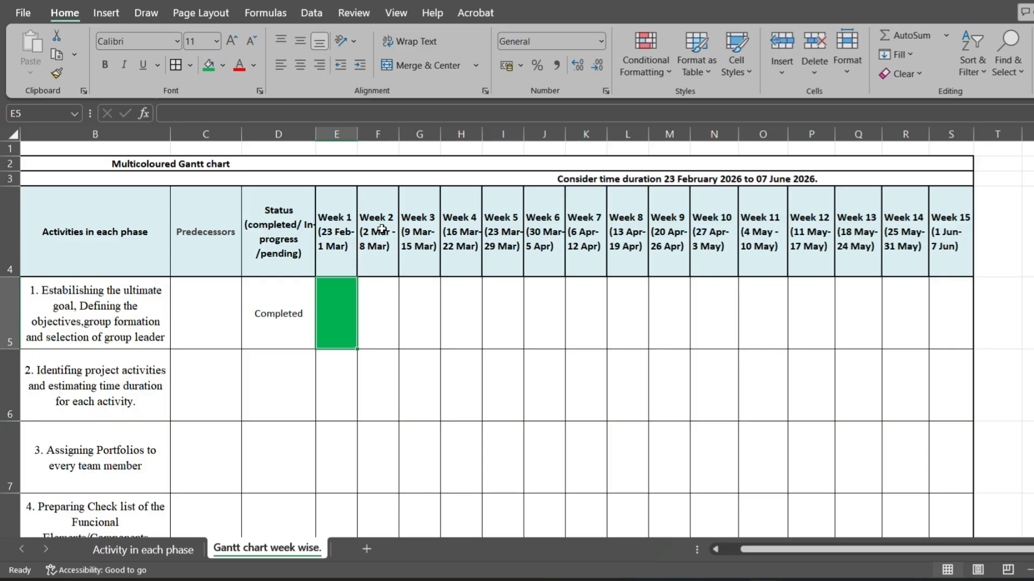
- Fill the Week 2 and Week 3 cells of activity 2 with green and set its status to Completed
{"action": "left_click", "coordinate": [380, 397]}
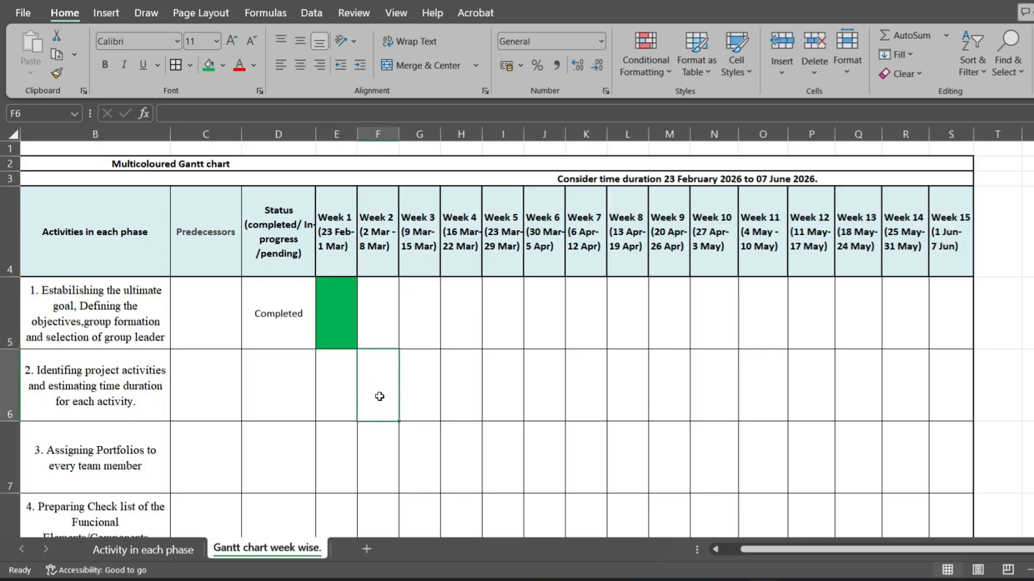
{"action": "left_click_drag", "start_coordinate": [425, 387], "coordinate": [376, 404]}
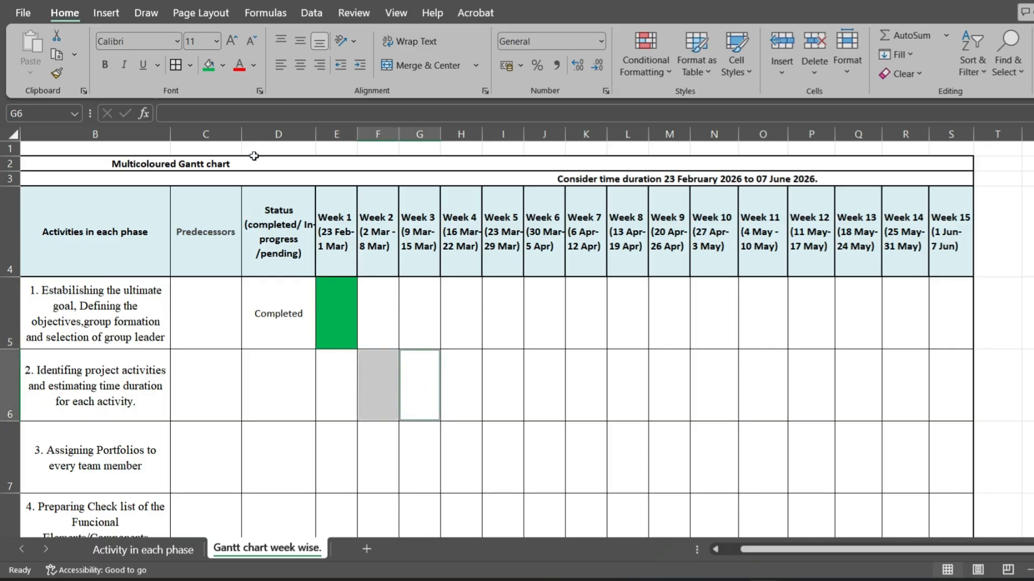
{"action": "left_click", "coordinate": [209, 72]}
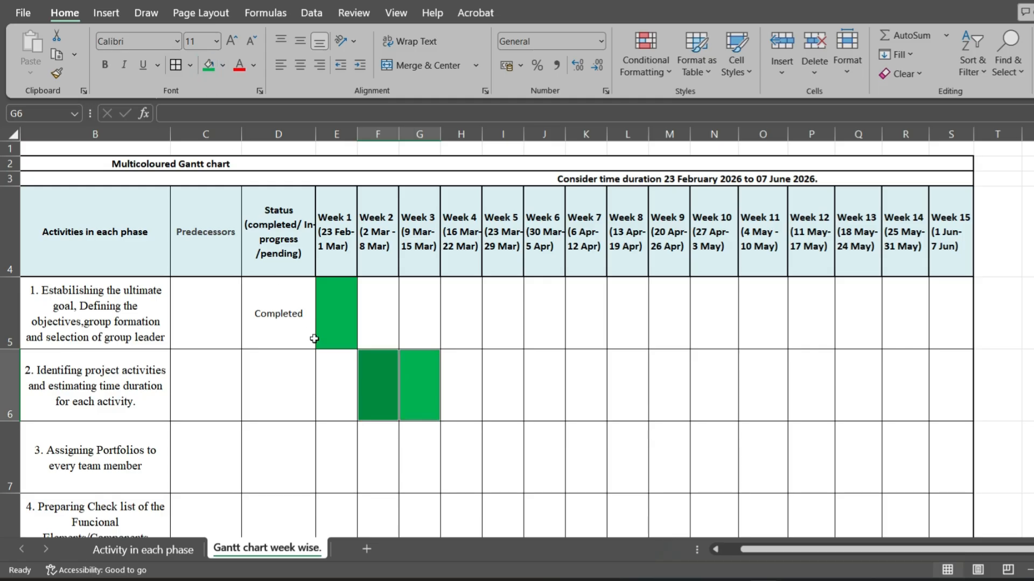
{"action": "left_click", "coordinate": [277, 392]}
{"action": "left_click", "coordinate": [322, 415]}
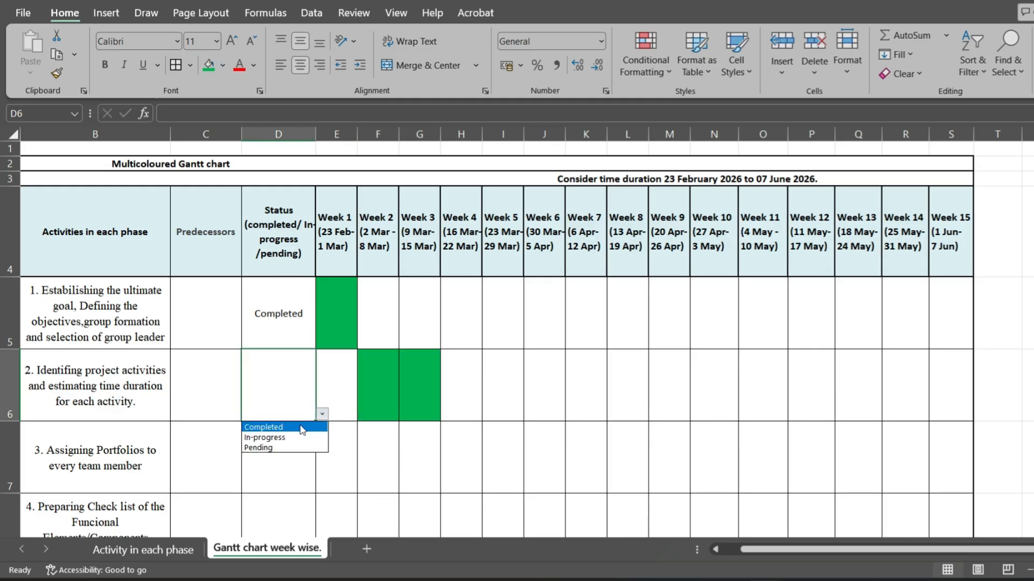
{"action": "left_click", "coordinate": [302, 427]}
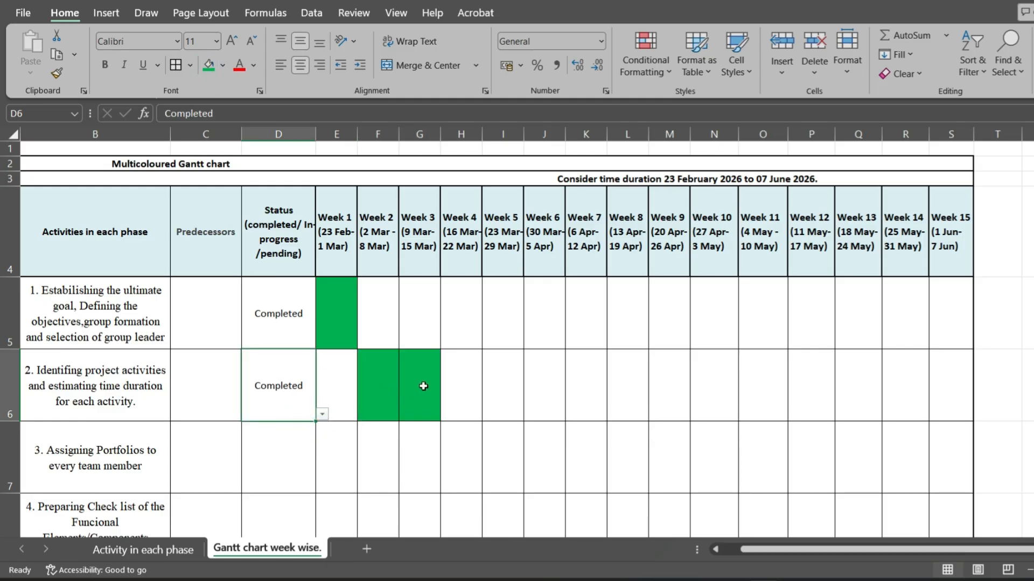
- Check activity A3's dates in the activity table and fill activity 3's Week 4 cell with the legend's in-progress blue
{"action": "left_click", "coordinate": [143, 549]}
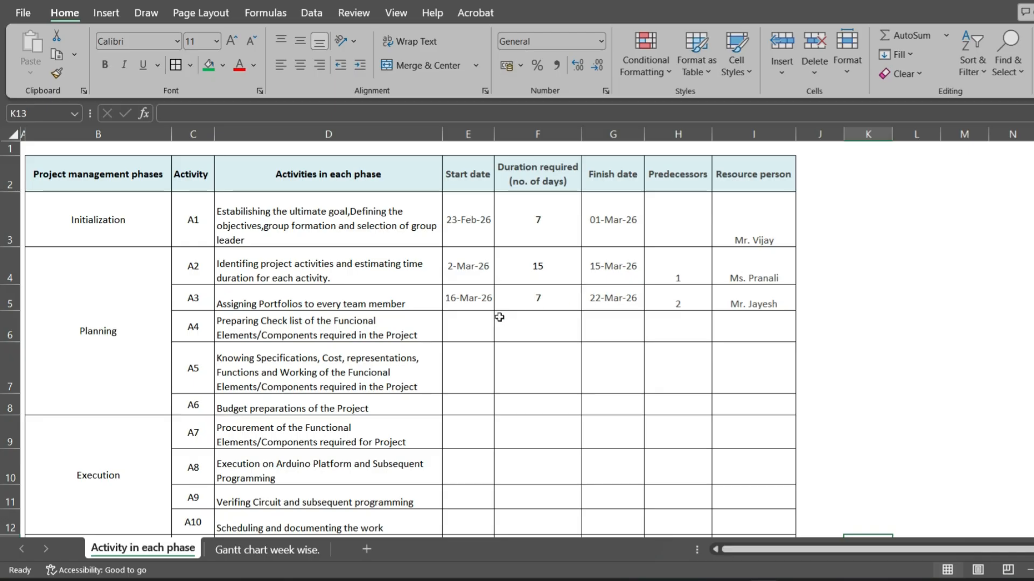
{"action": "left_click", "coordinate": [267, 549]}
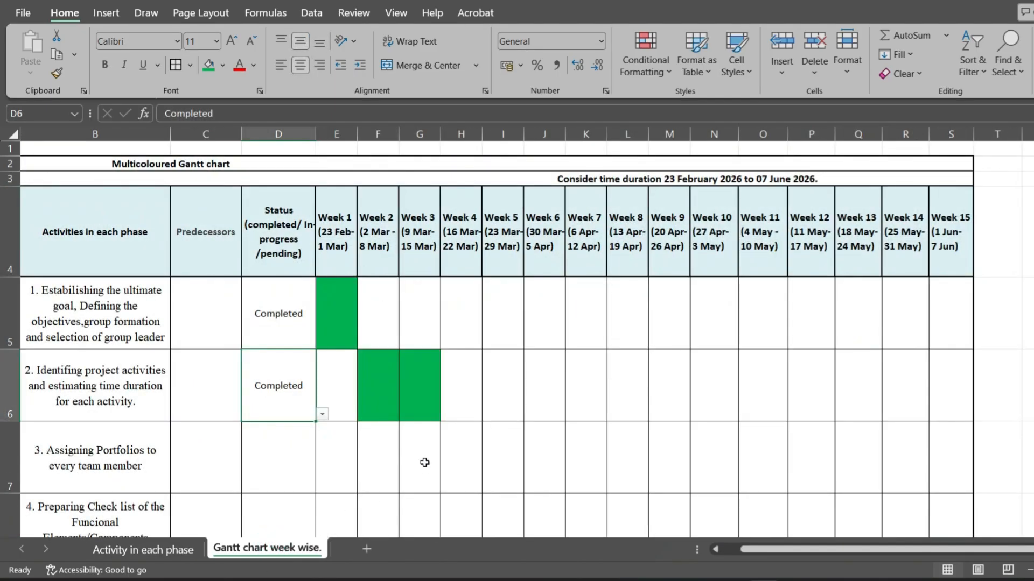
{"action": "left_click", "coordinate": [460, 470]}
{"action": "scroll", "coordinate": [388, 402], "scroll_direction": "down", "scroll_amount": 5}
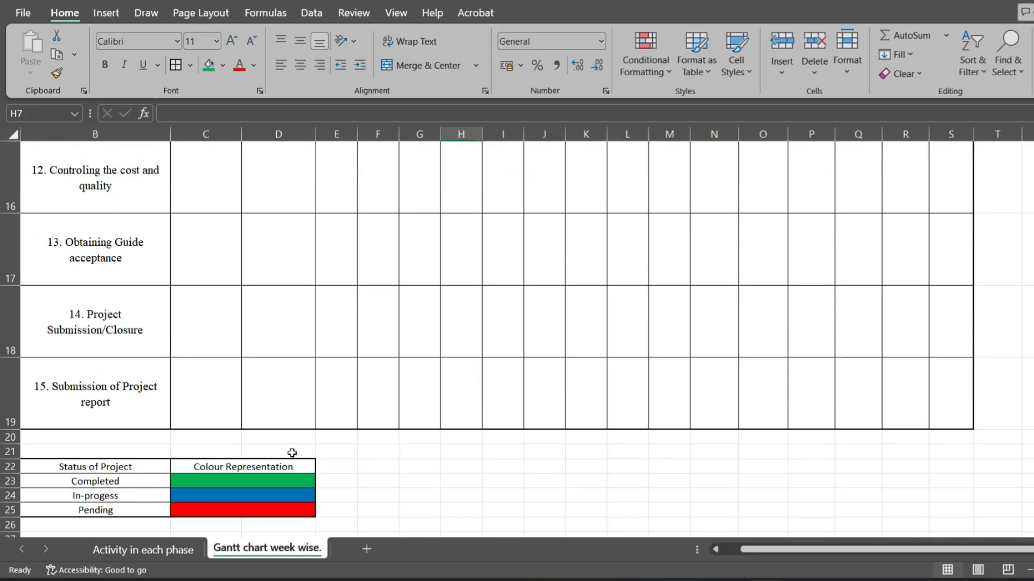
{"action": "scroll", "coordinate": [291, 454], "scroll_direction": "up", "scroll_amount": 5}
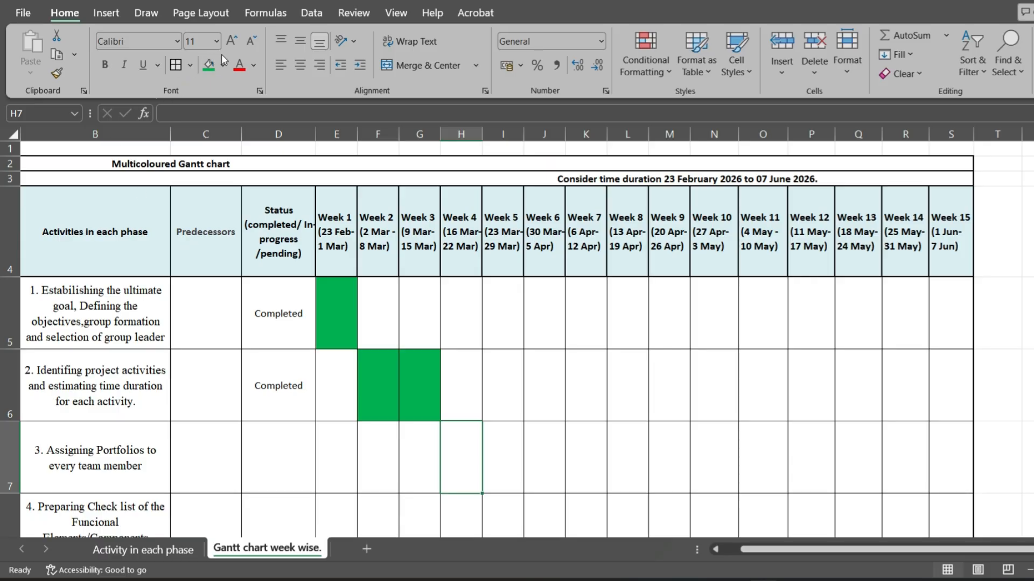
{"action": "left_click", "coordinate": [223, 65]}
{"action": "left_click", "coordinate": [351, 295]}
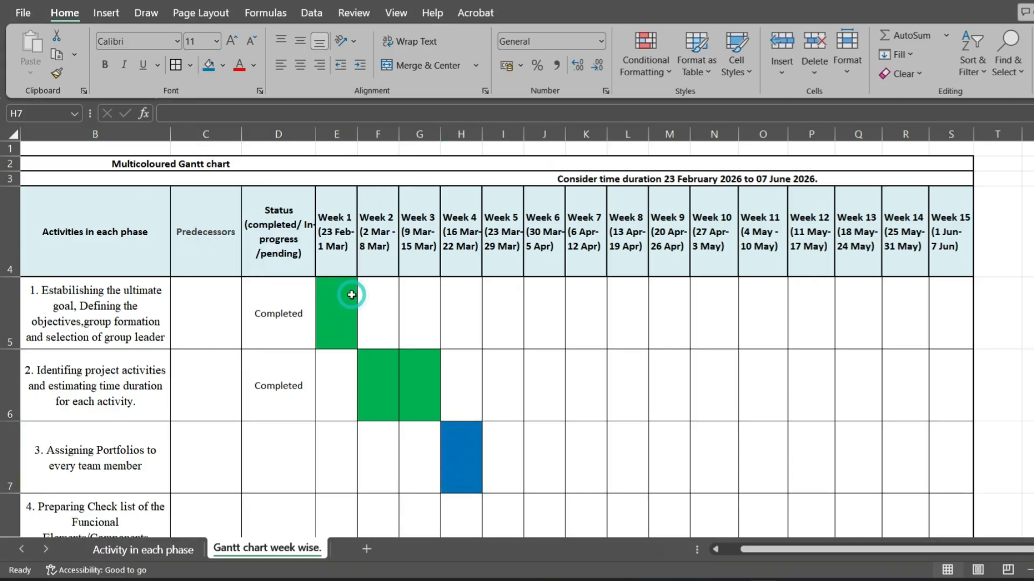
- Set the status of activity 3, Assigning Portfolios to every team member, to In-progress
{"action": "left_click", "coordinate": [277, 436]}
{"action": "left_click", "coordinate": [322, 486]}
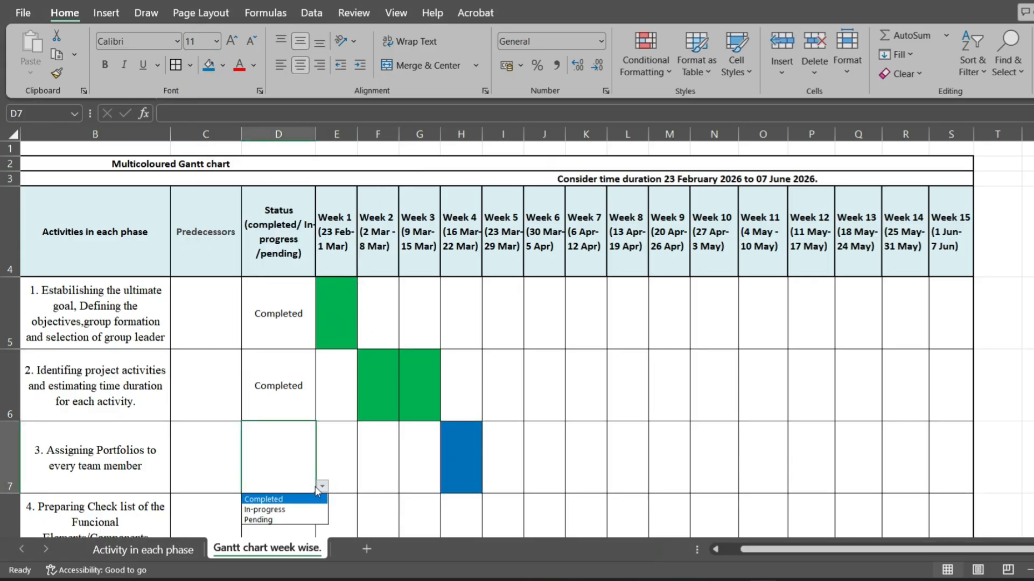
{"action": "left_click", "coordinate": [280, 507]}
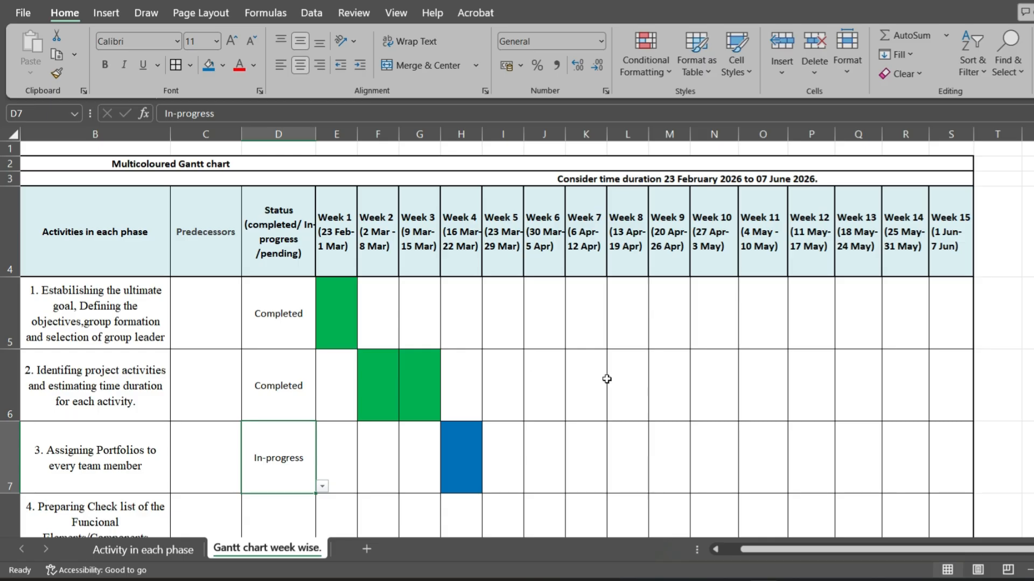
- Fill the Week 15 cell of activity 15, Submission of Project report, with the legend's red for pending work
{"action": "scroll", "coordinate": [605, 378], "scroll_direction": "down", "scroll_amount": 3}
{"action": "scroll", "coordinate": [611, 398], "scroll_direction": "down", "scroll_amount": 3}
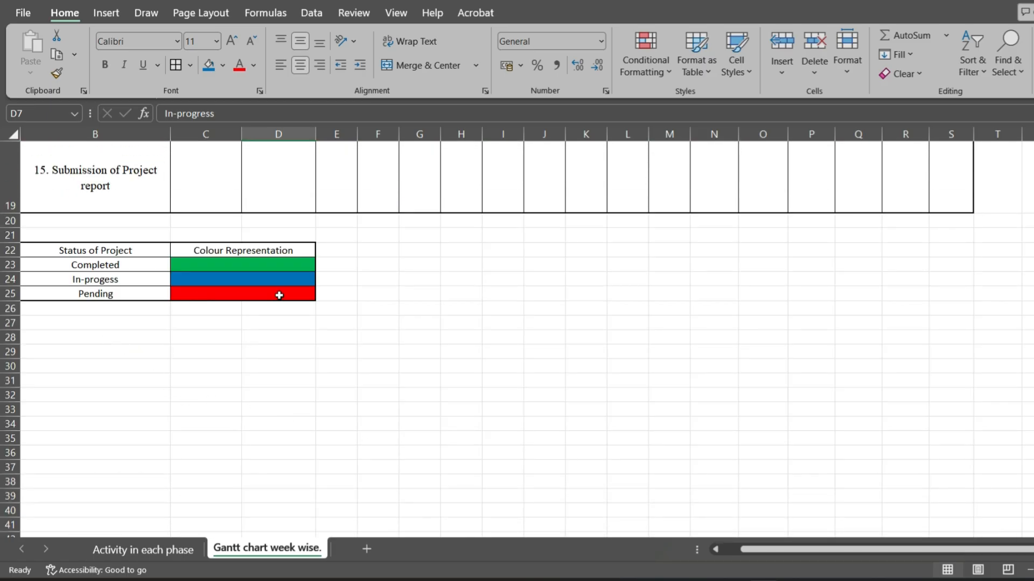
{"action": "left_click", "coordinate": [969, 192]}
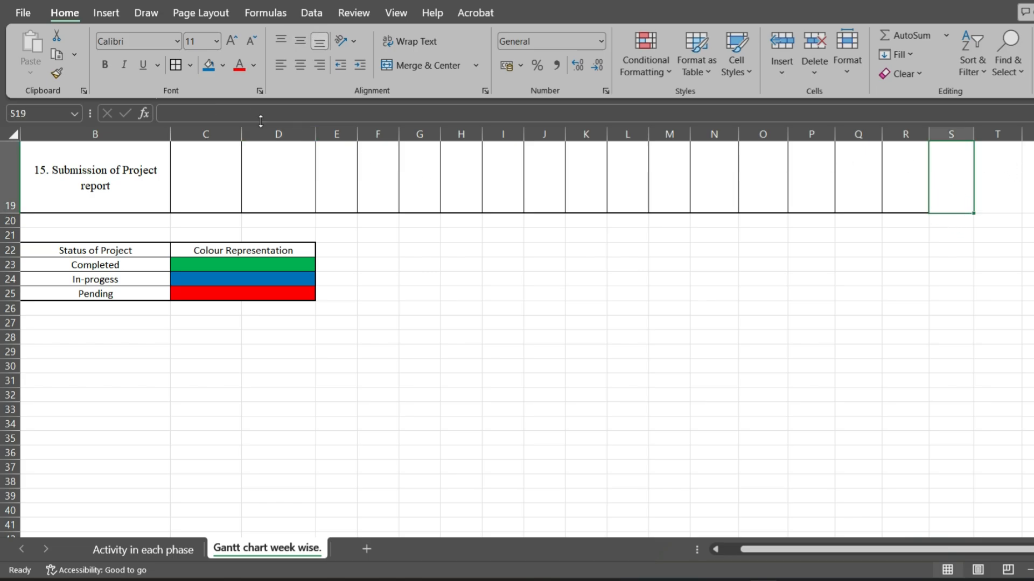
{"action": "left_click", "coordinate": [224, 64]}
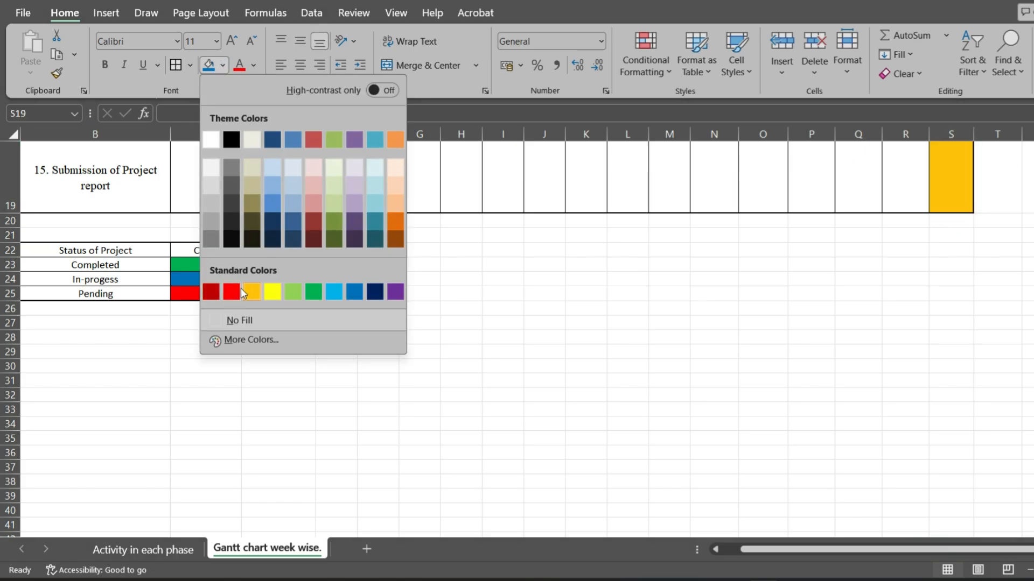
{"action": "left_click", "coordinate": [231, 290]}
{"action": "scroll", "coordinate": [671, 300], "scroll_direction": "up", "scroll_amount": 5}
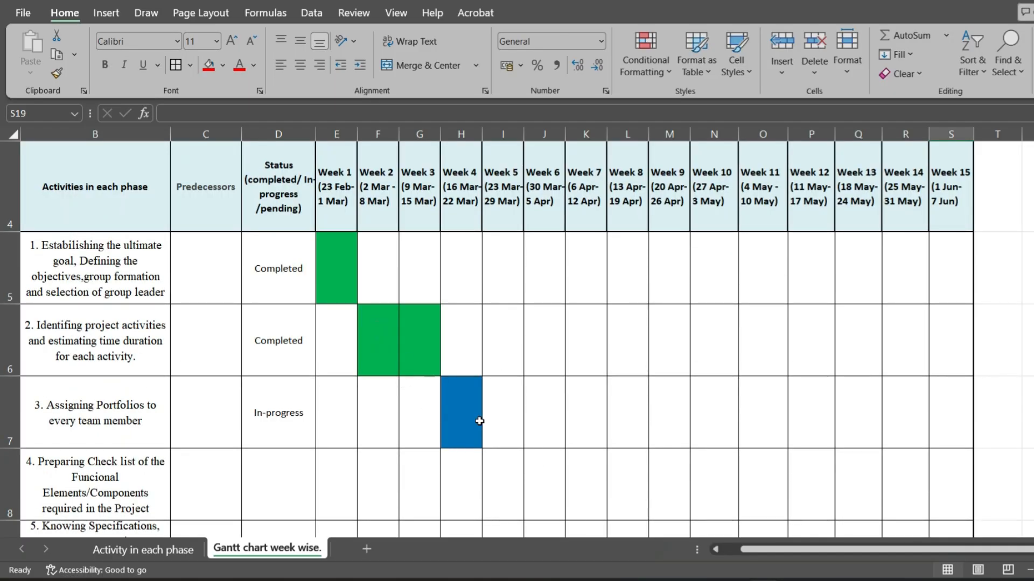
{"action": "scroll", "coordinate": [835, 489], "scroll_direction": "down", "scroll_amount": 1}
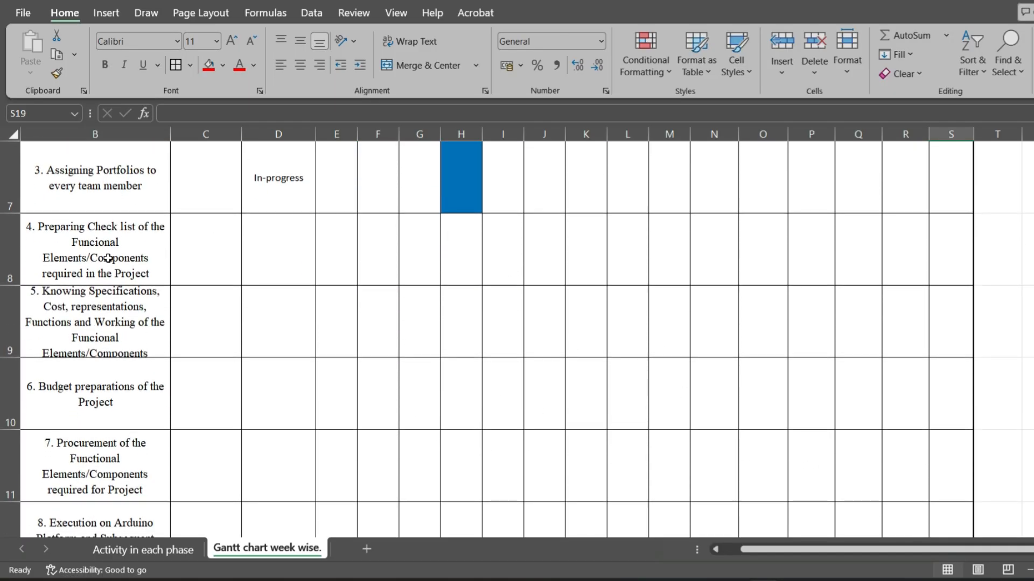
{"action": "scroll", "coordinate": [921, 479], "scroll_direction": "down", "scroll_amount": 2}
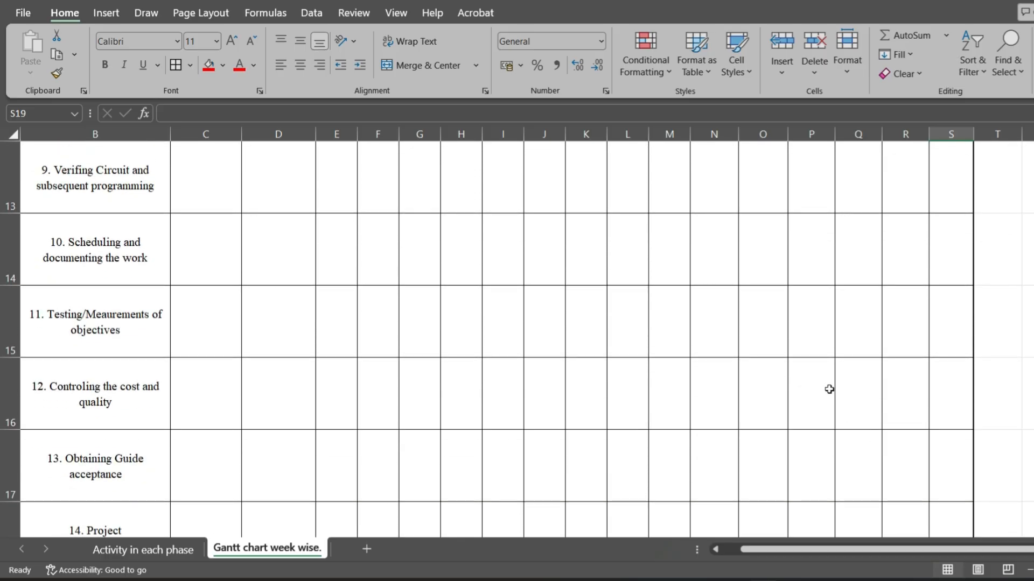
{"action": "scroll", "coordinate": [841, 396], "scroll_direction": "down", "scroll_amount": 2, "text": "ctrl"}
- Enter 1 as the predecessor of activity 2 and 2 as the predecessor of activity 3
{"action": "scroll", "coordinate": [625, 366], "scroll_direction": "up", "scroll_amount": 1}
{"action": "scroll", "coordinate": [606, 358], "scroll_direction": "up", "scroll_amount": 3}
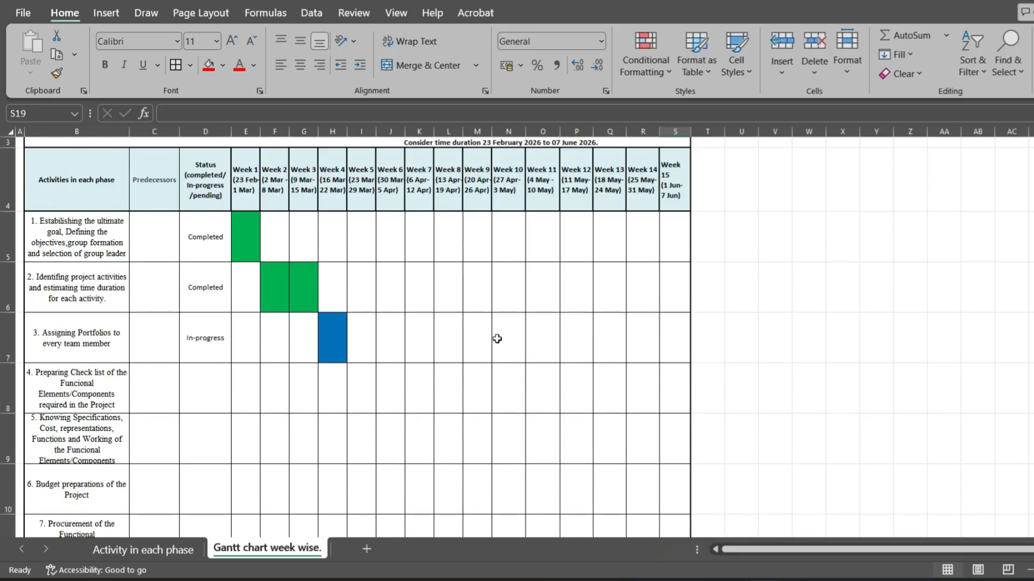
{"action": "scroll", "coordinate": [497, 339], "scroll_direction": "up", "scroll_amount": 2, "text": "ctrl"}
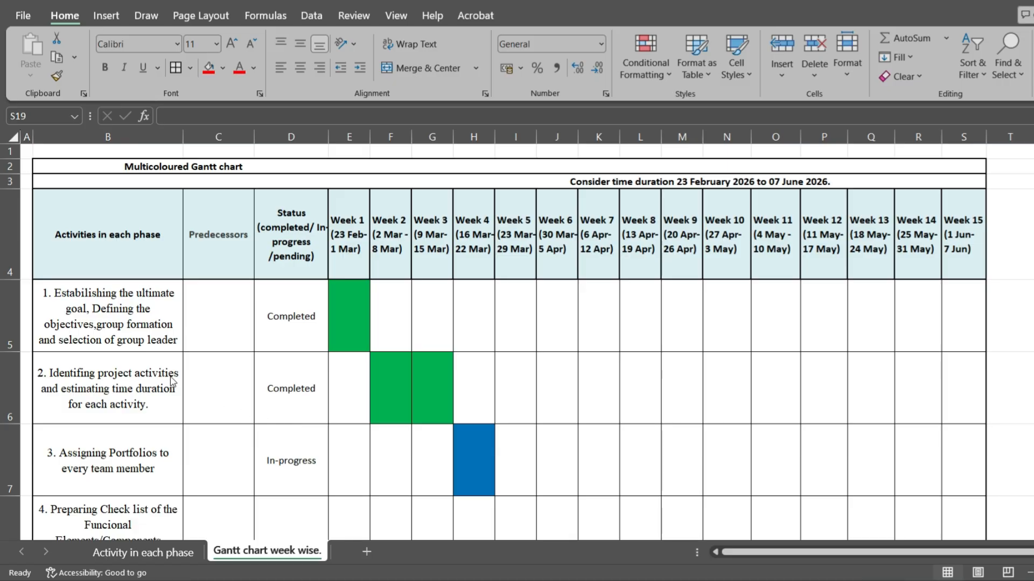
{"action": "left_click", "coordinate": [209, 383]}
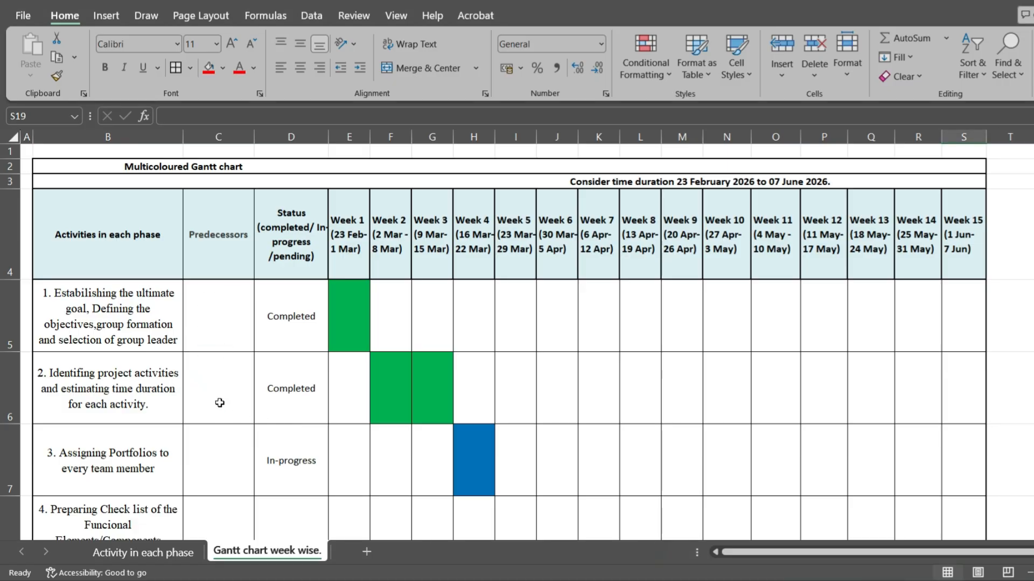
{"action": "left_click", "coordinate": [220, 403]}
{"action": "type", "text": "1"}
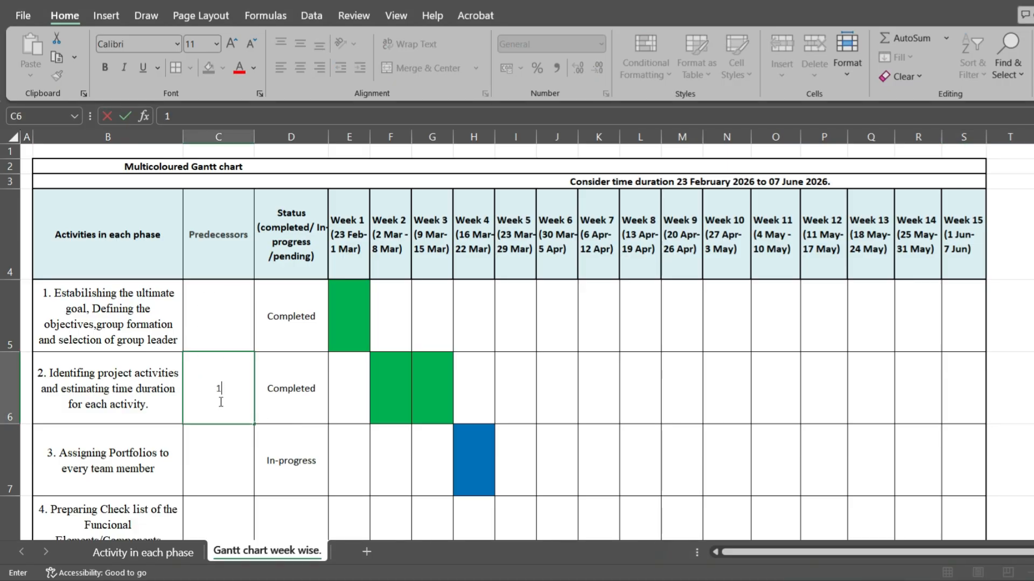
{"action": "key", "text": "Return"}
{"action": "type", "text": "2"}
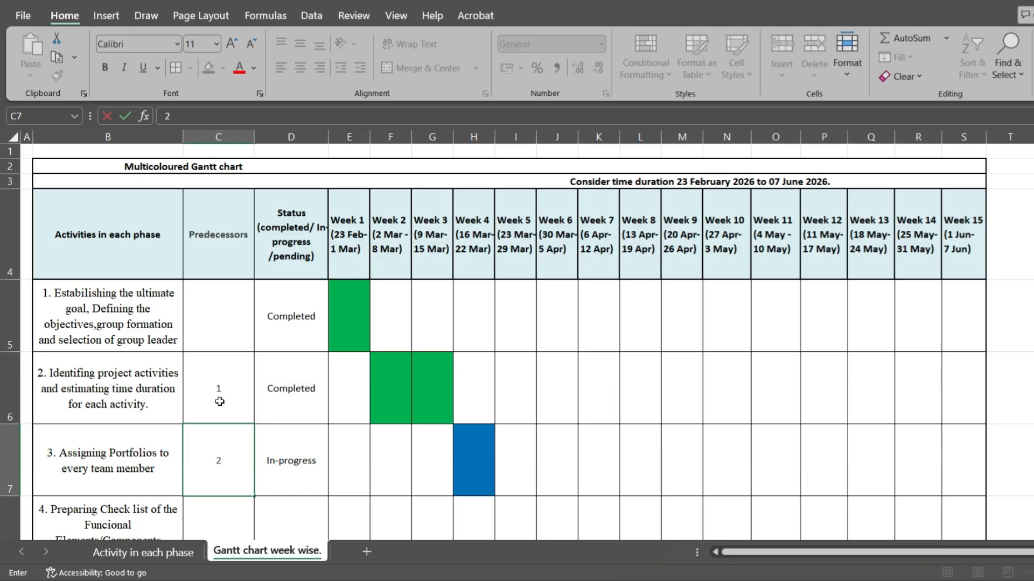
{"action": "key", "text": "Return"}
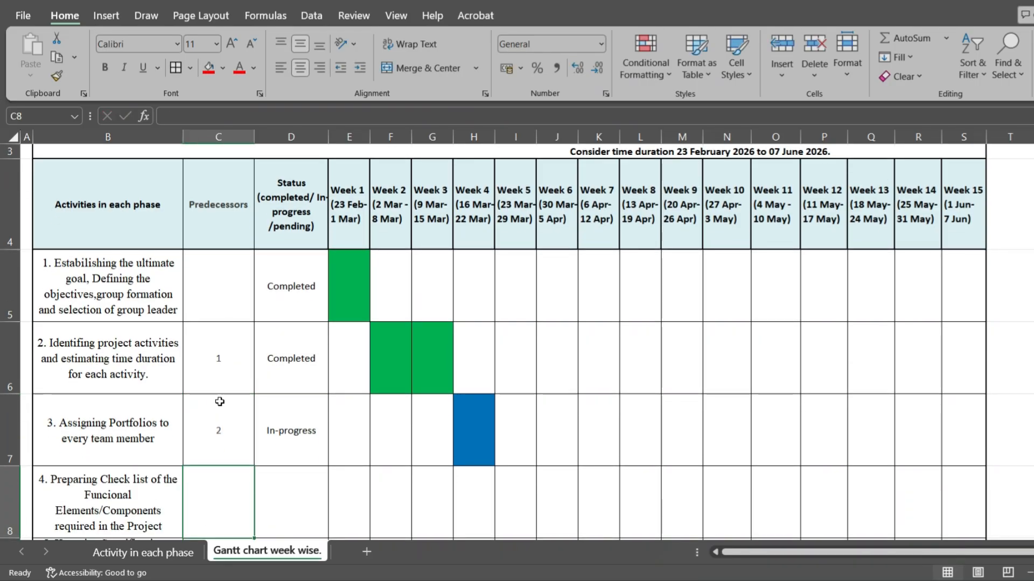